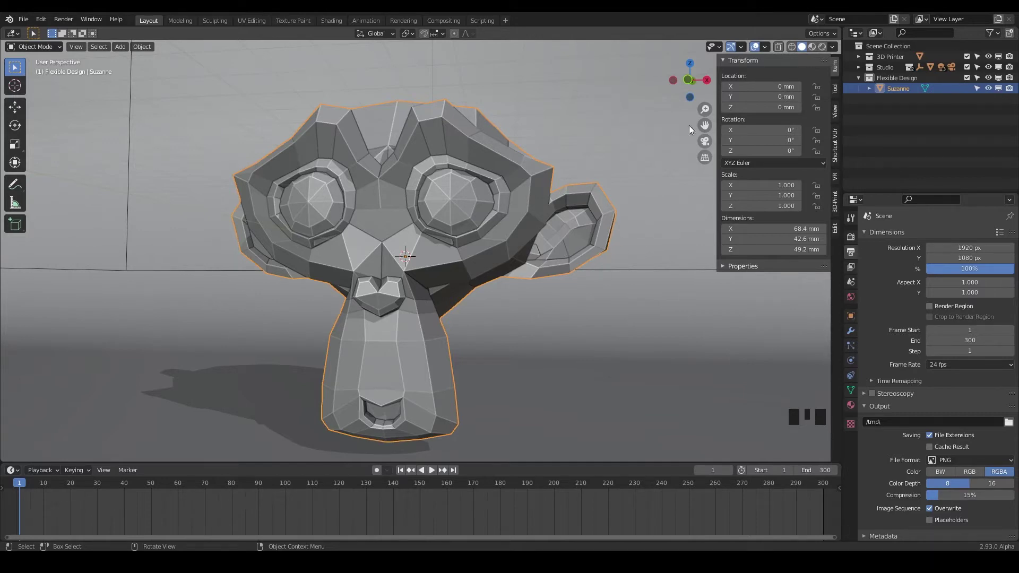
Step: Compare the Suzanne model in rendered and solid viewport shading and set the viewport to Material Preview
click(822, 47)
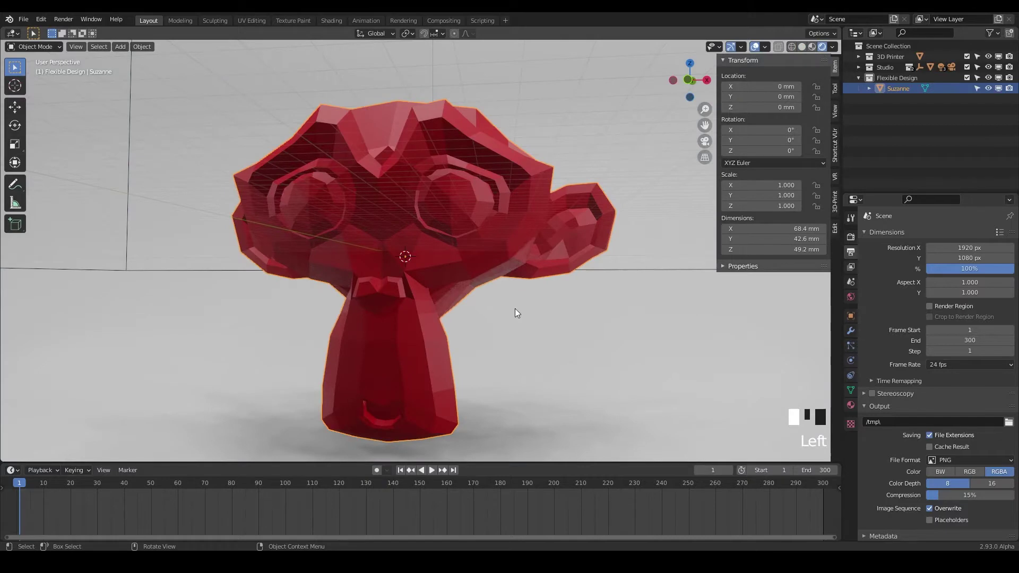
middle_drag(515, 309, 515, 309)
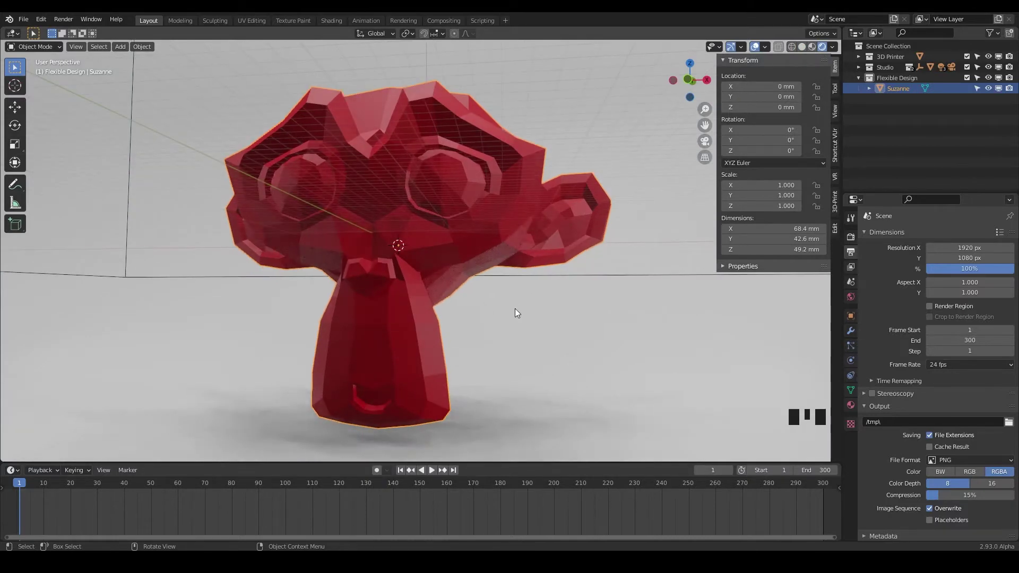
middle_drag(515, 309, 515, 309)
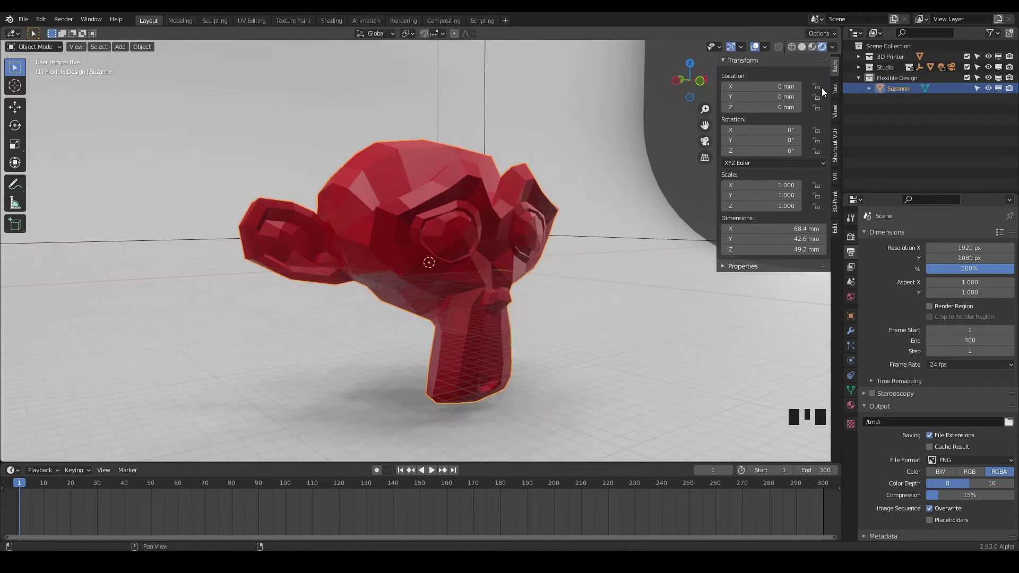
click(802, 45)
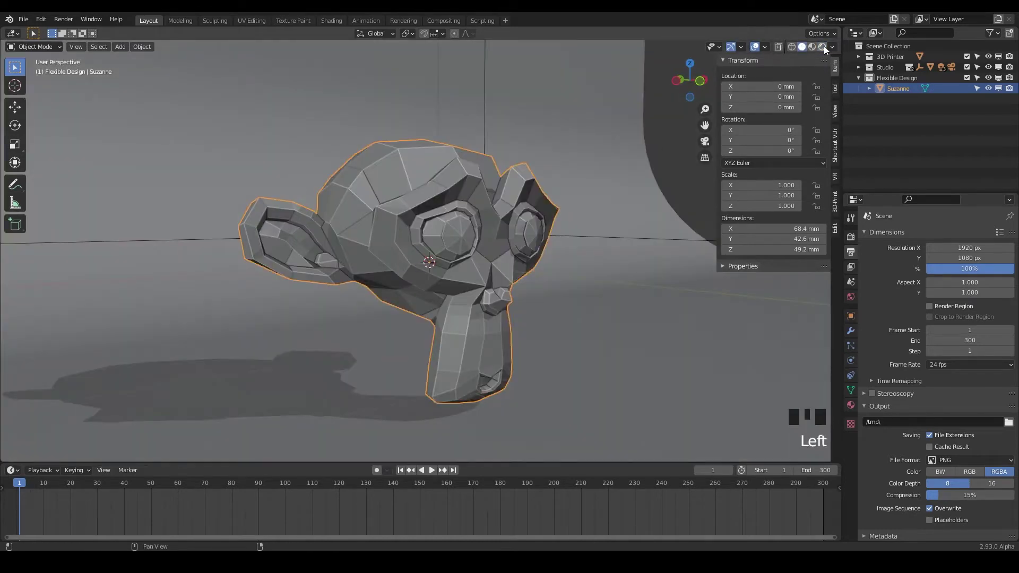
click(812, 47)
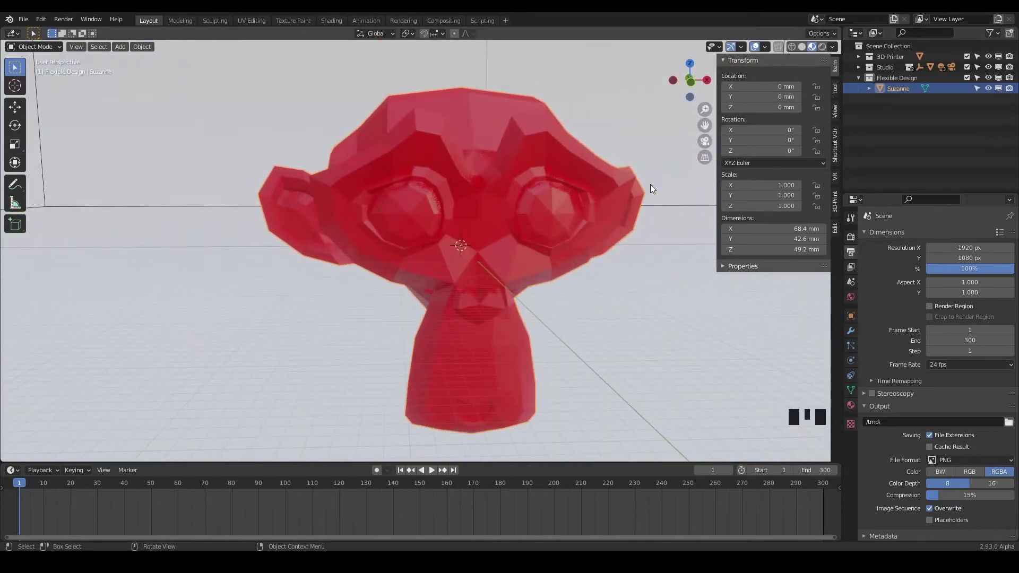
Step: Open the 3Dconnexion settings and review the SpaceMouse's advanced navigation, zoom direction and axis speed options
drag(265, 550, 322, 172)
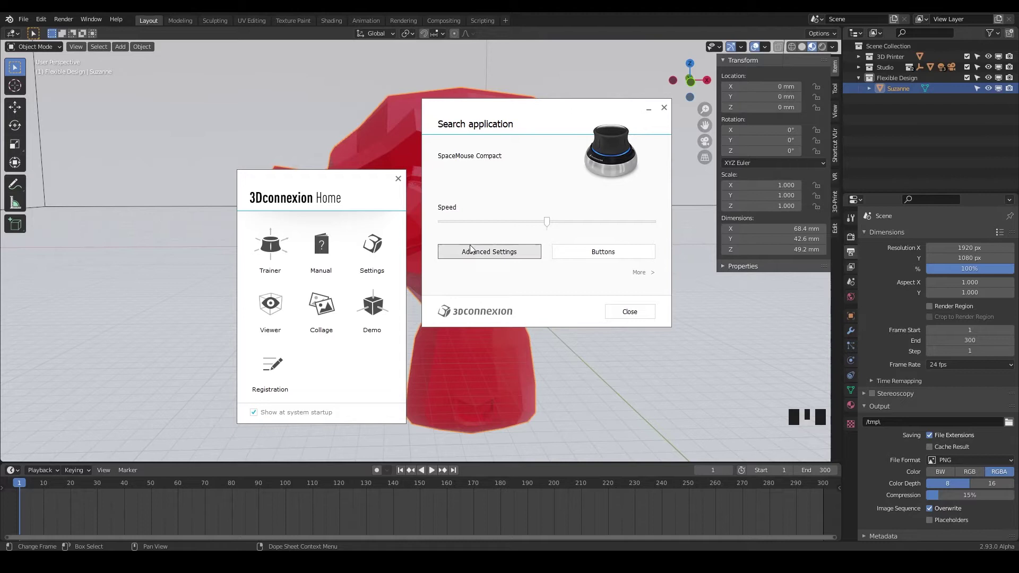
click(516, 253)
click(411, 157)
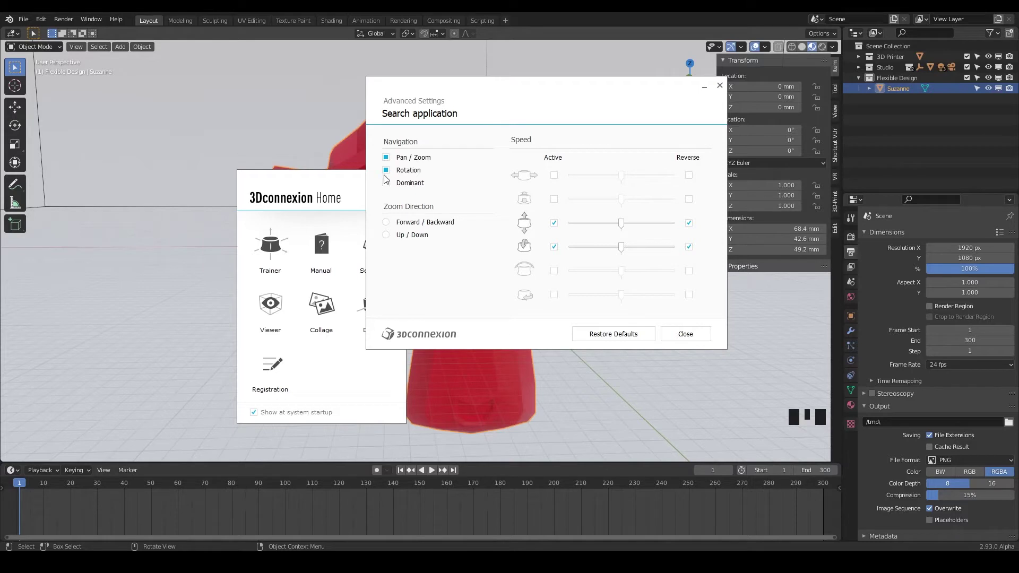
click(680, 336)
Step: Review the SpaceMouse's button assignments and the keyboard commands available for its left button, and close the 3Dconnexion settings
click(552, 255)
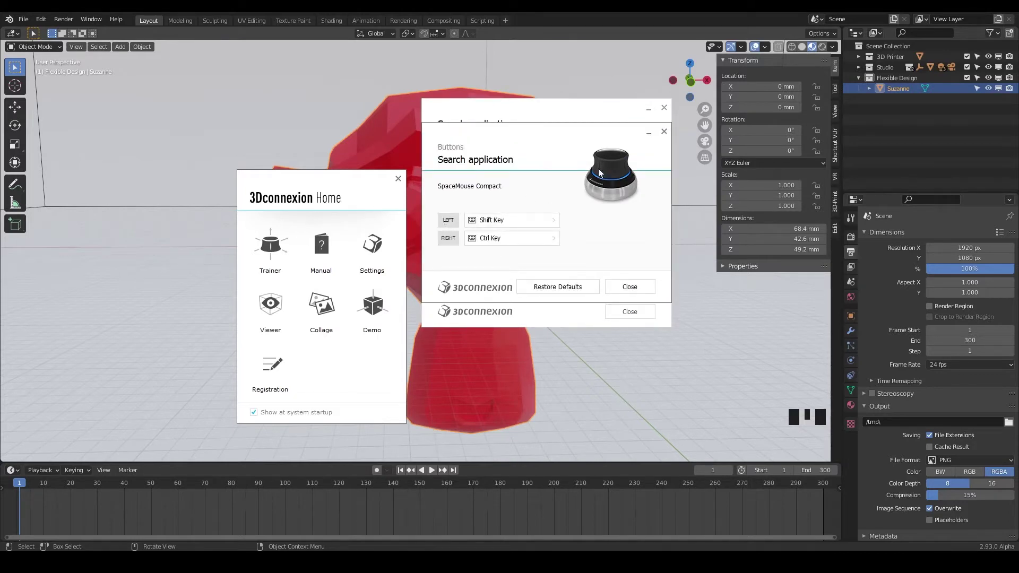
click(554, 221)
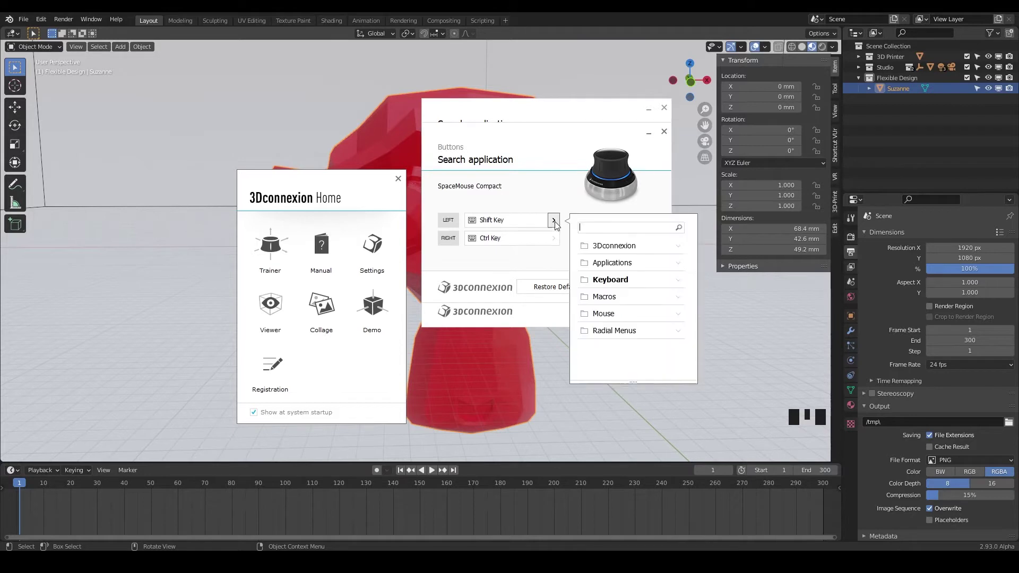
click(679, 283)
click(564, 265)
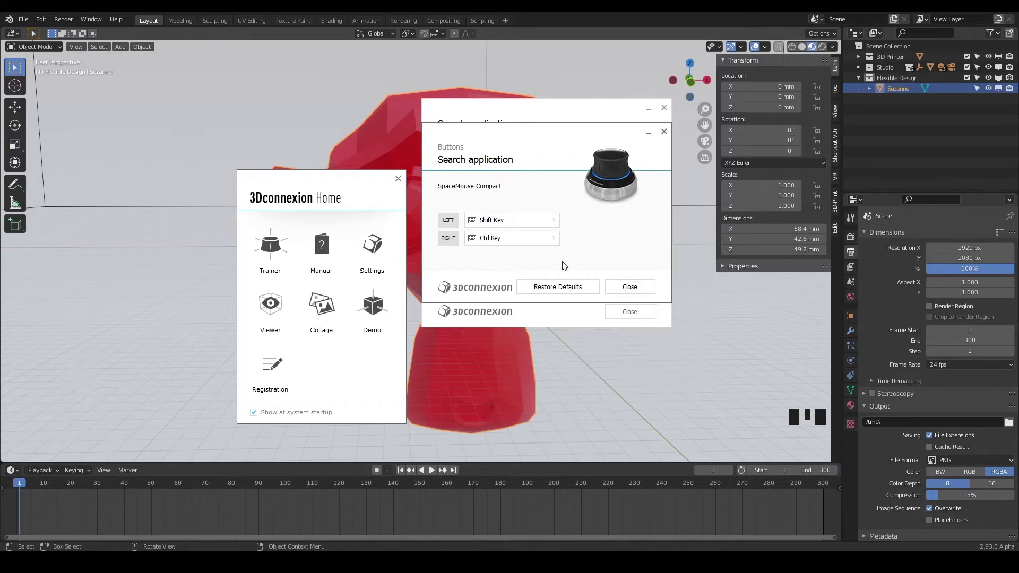
click(630, 288)
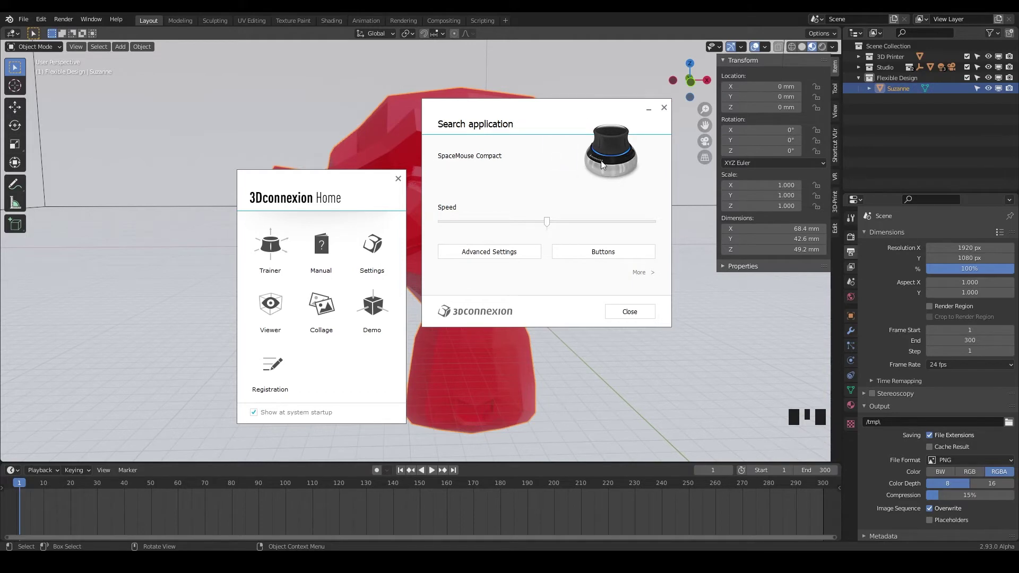
click(613, 314)
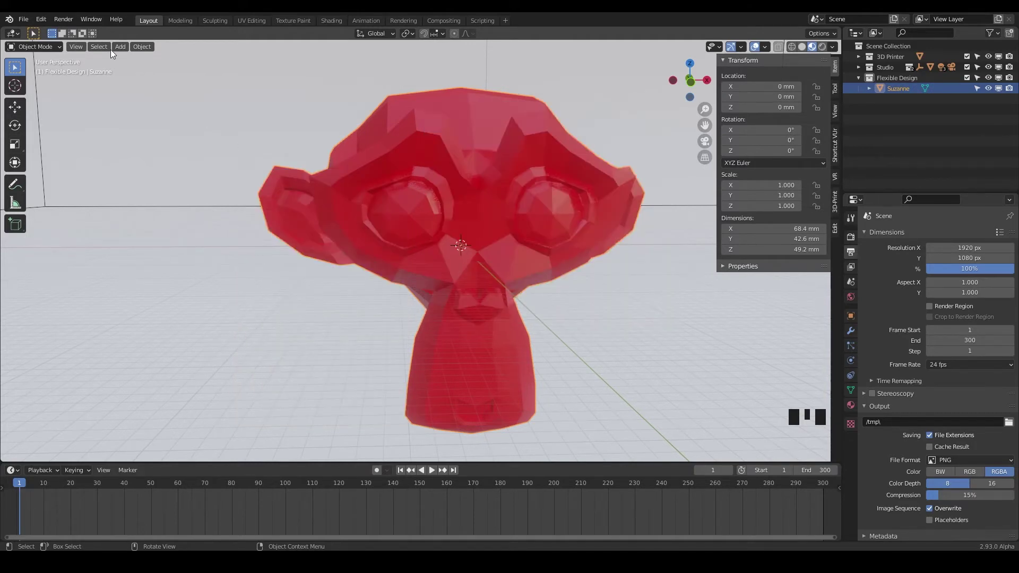
Step: Turn off the pan axis inversion for Y and Z in the NDOF section of Blender's input preferences
click(41, 19)
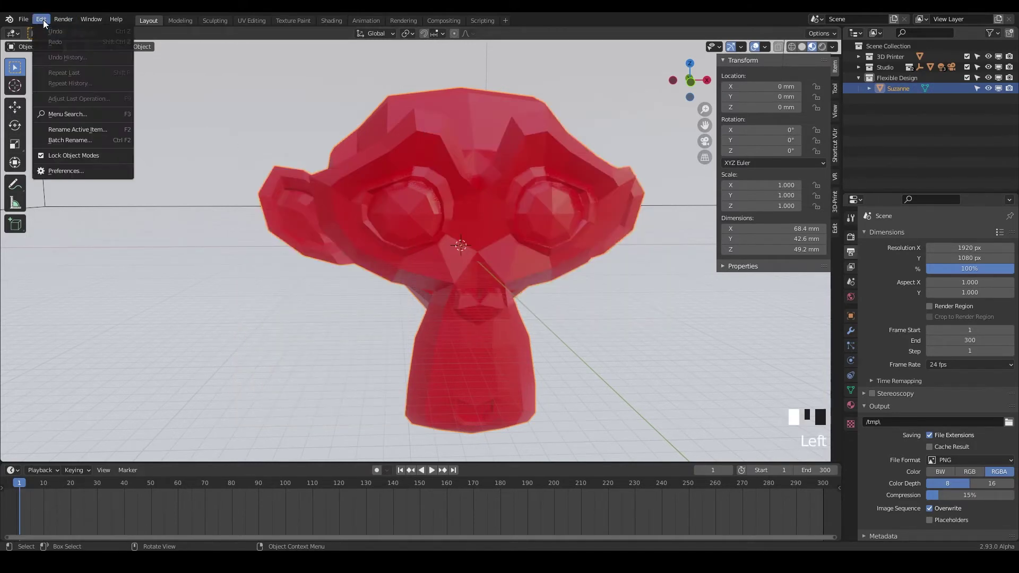
click(83, 171)
drag(811, 13, 507, 99)
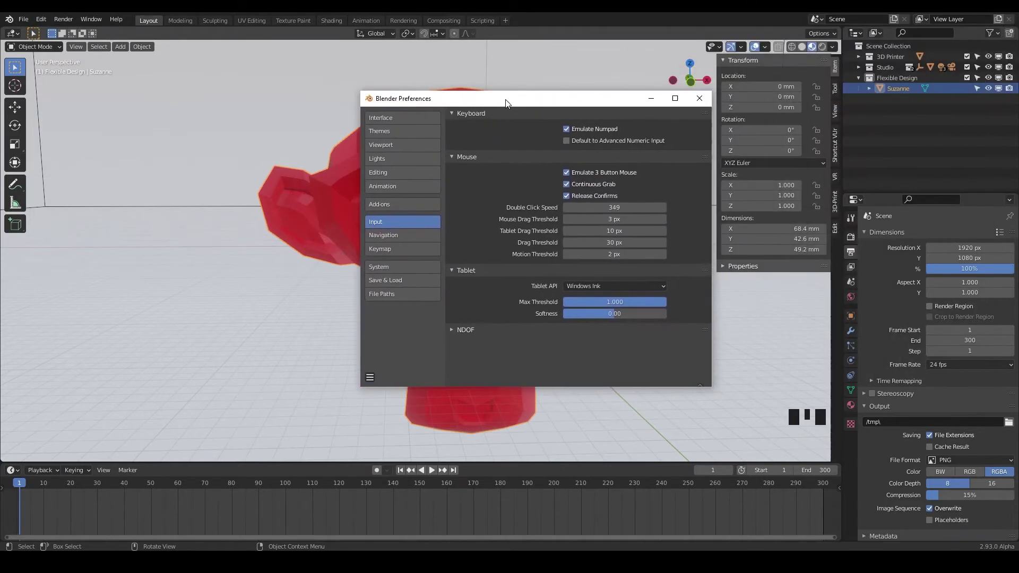
click(451, 270)
click(450, 271)
click(452, 330)
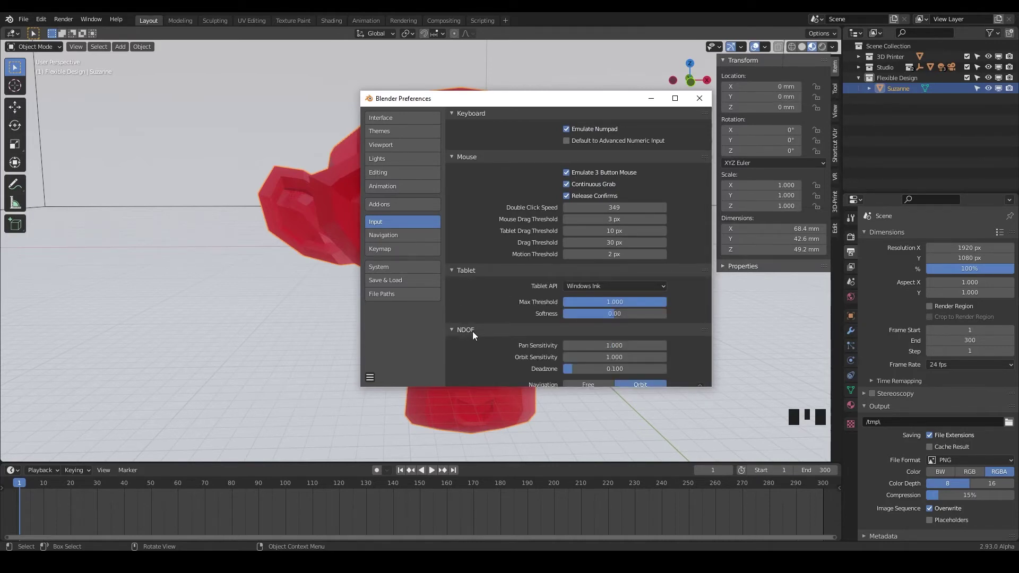
scroll(478, 360, down, 5)
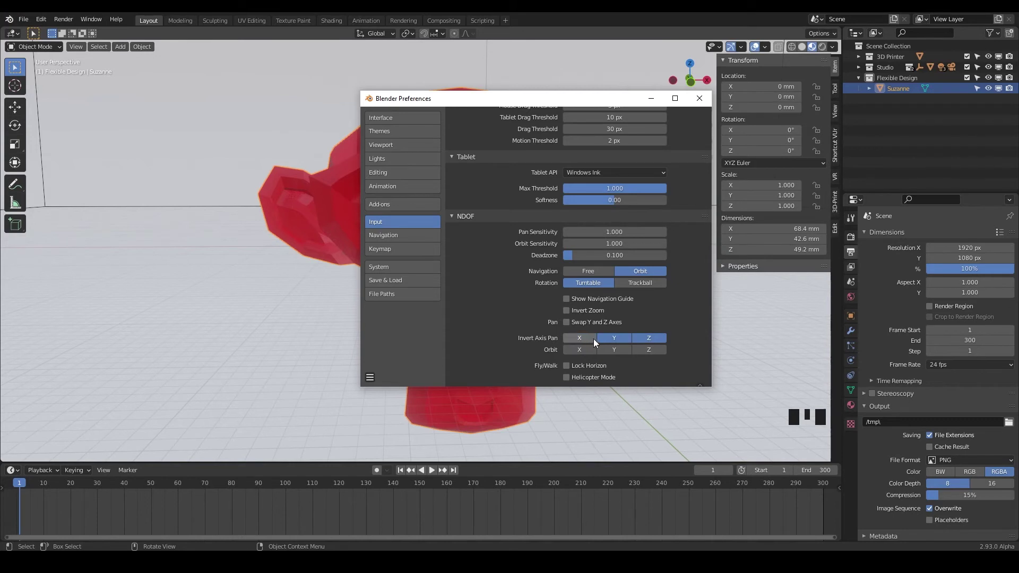
click(613, 339)
click(642, 338)
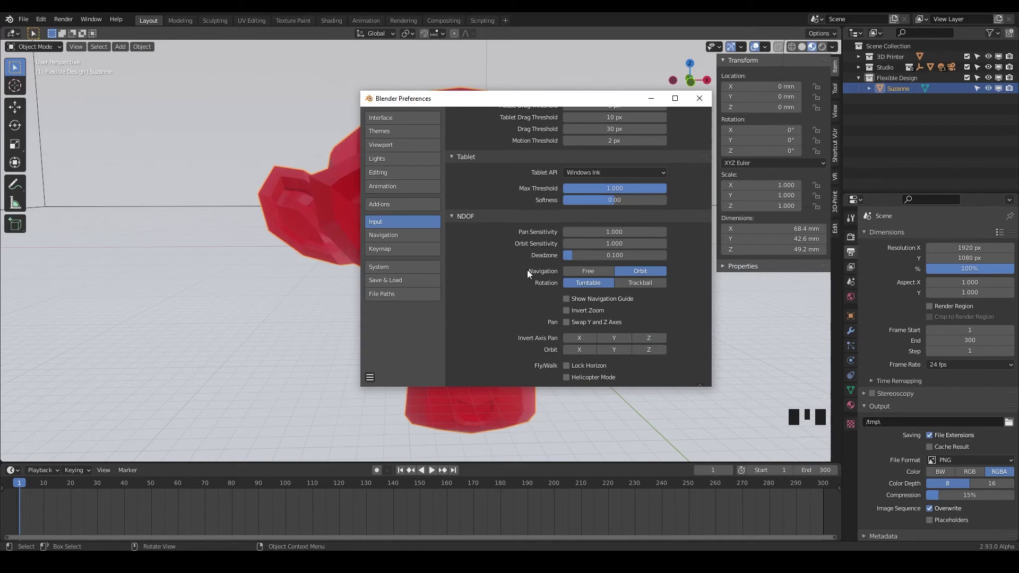
Step: Save the preferences and close the preferences window
click(370, 378)
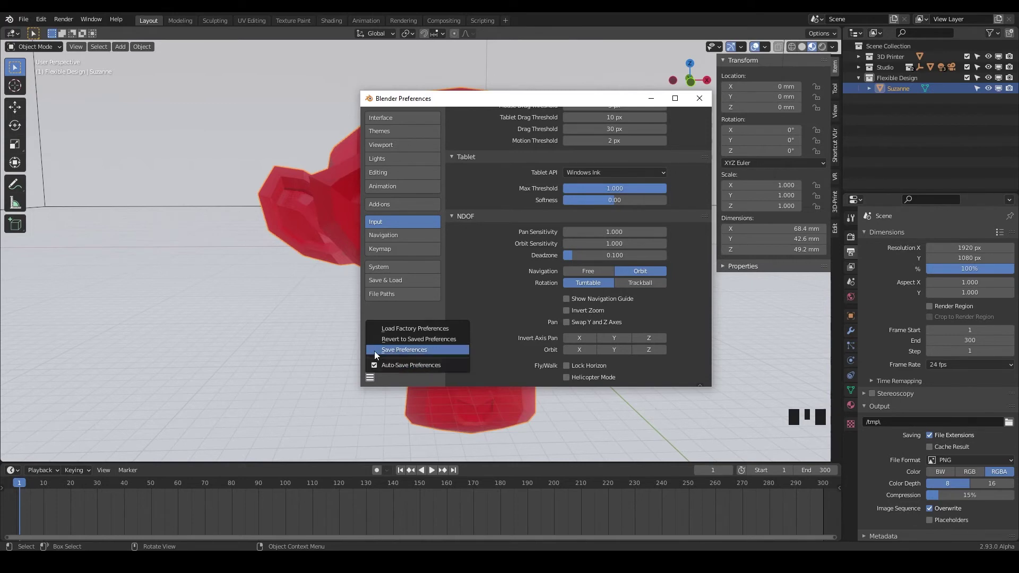
click(391, 349)
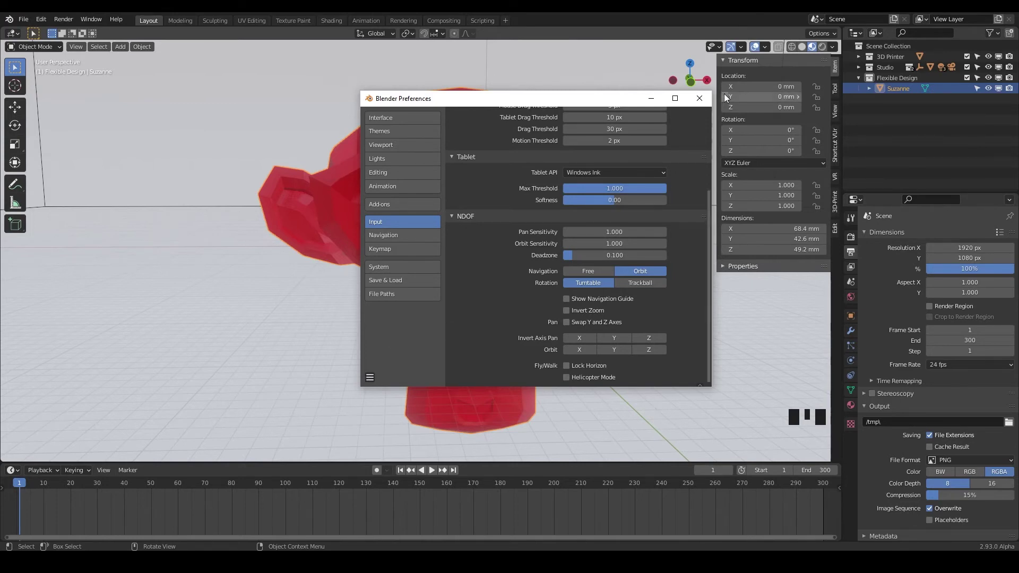
click(699, 98)
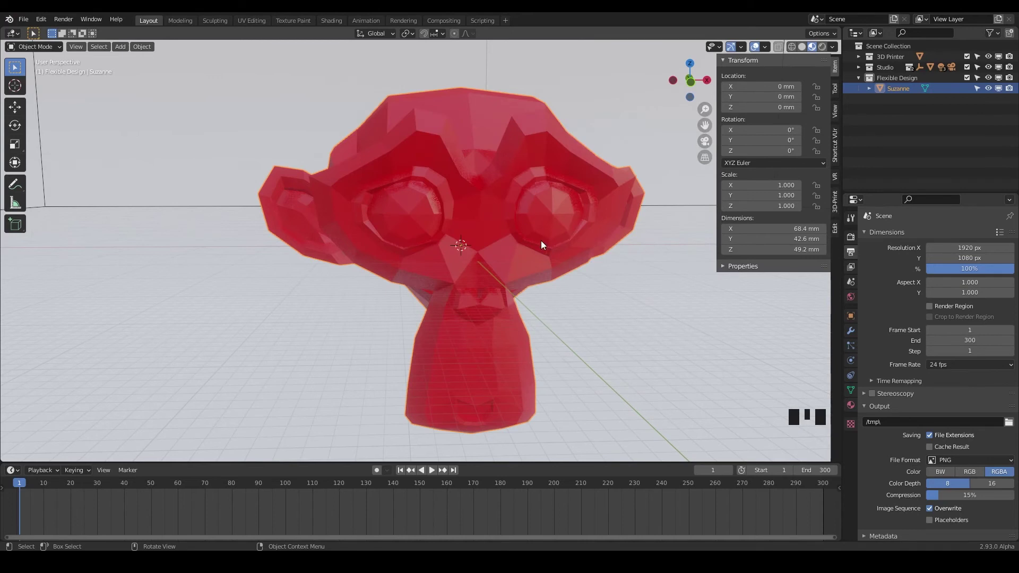
Step: Examine the Suzanne model from several sides and distances to check the orbit, pan and zoom behaviour
middle_drag(541, 245, 542, 245)
scroll(540, 240, right, 10)
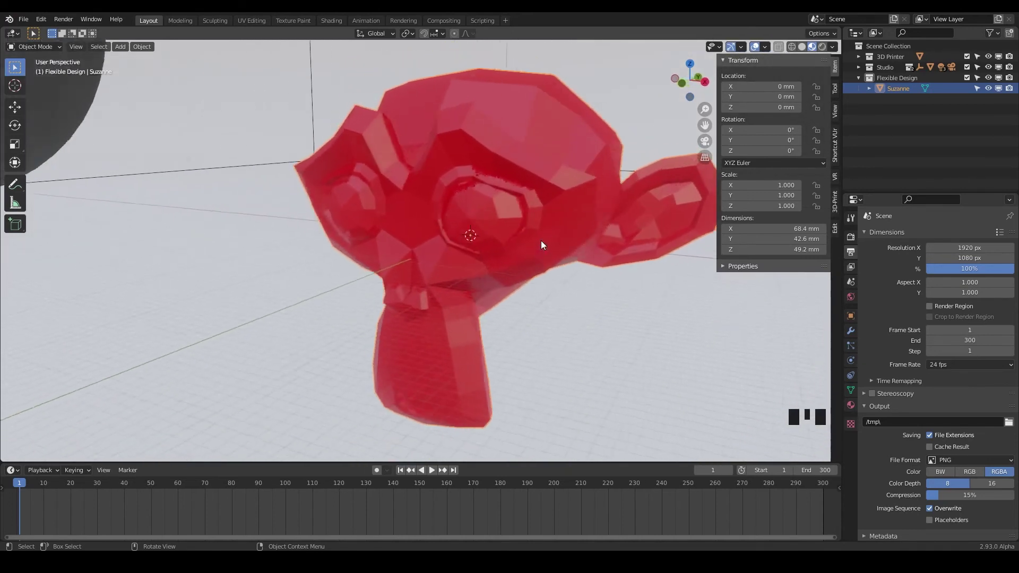
scroll(541, 245, down, 4)
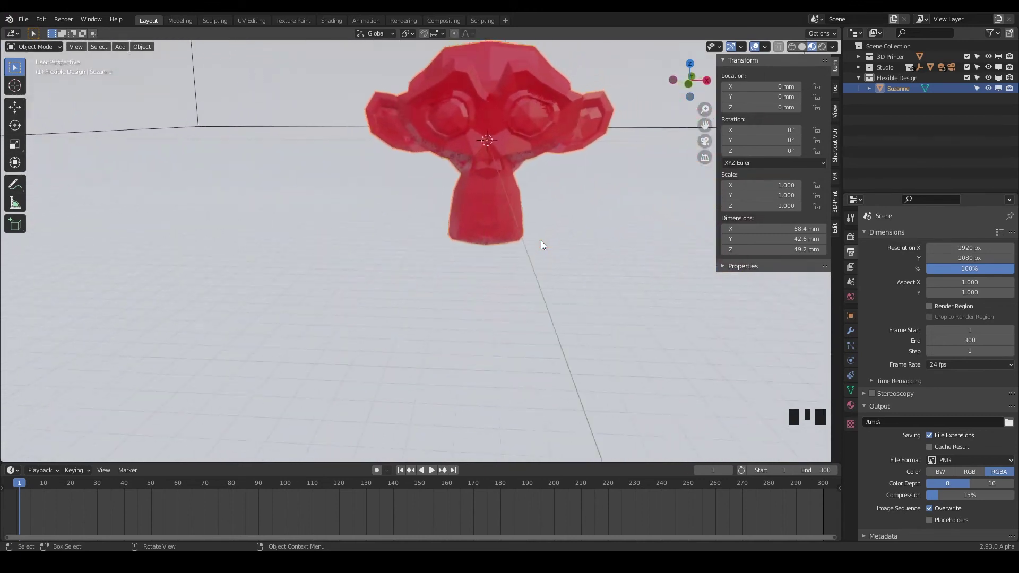
scroll(541, 241, down, 10)
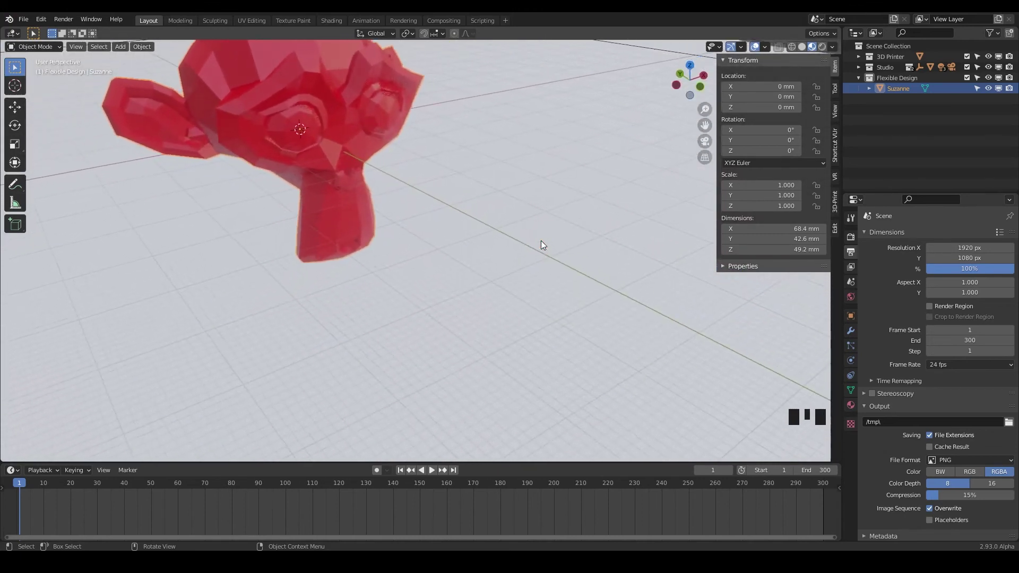
scroll(541, 241, right, 8)
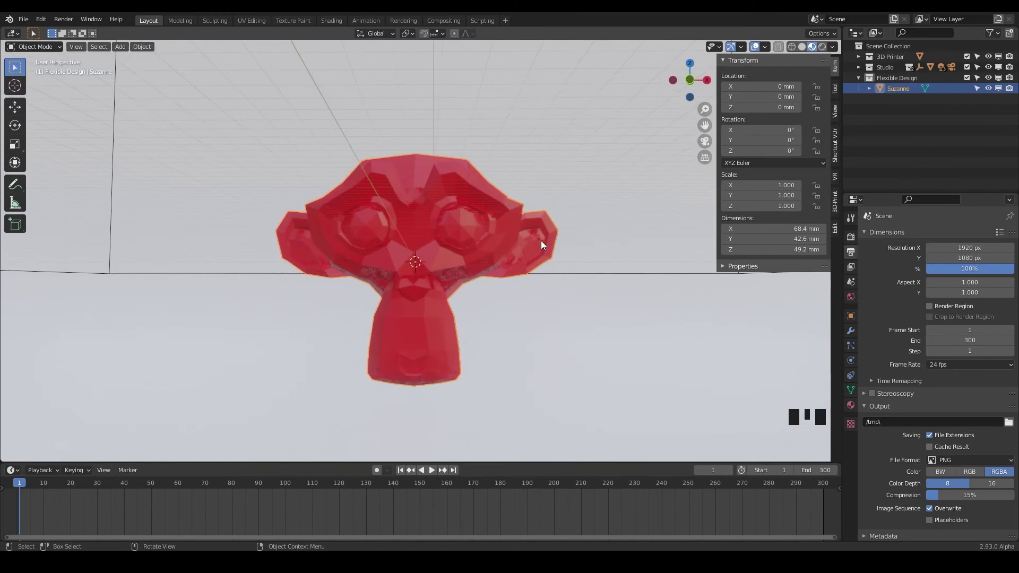
scroll(540, 240, up, 3)
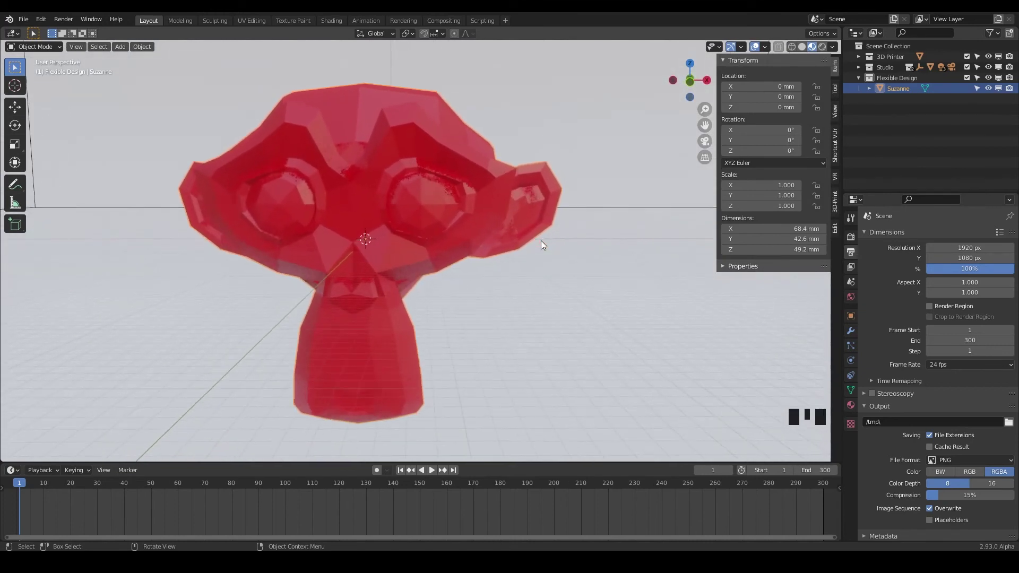
scroll(541, 241, left, 8)
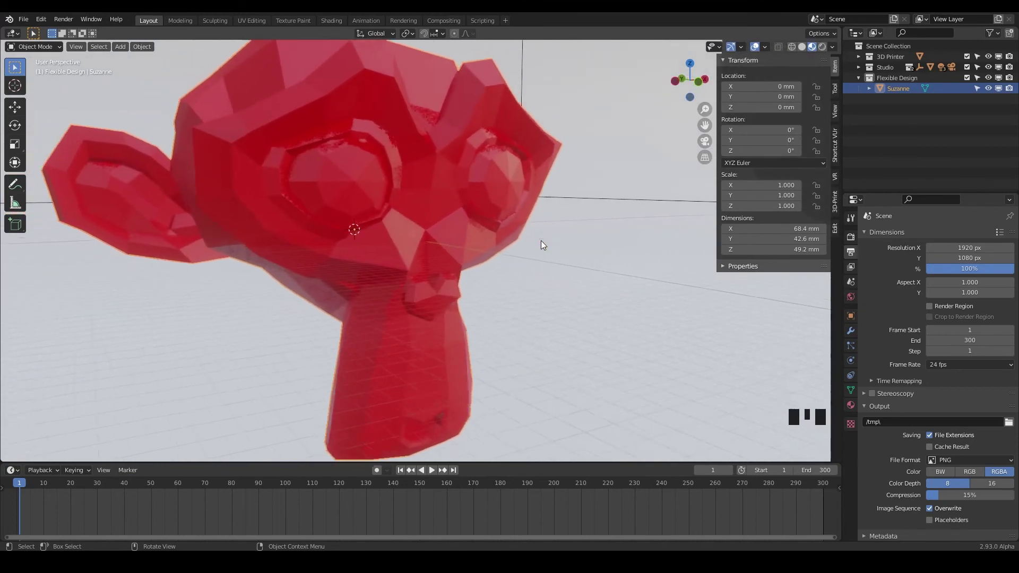
scroll(540, 241, down, 3)
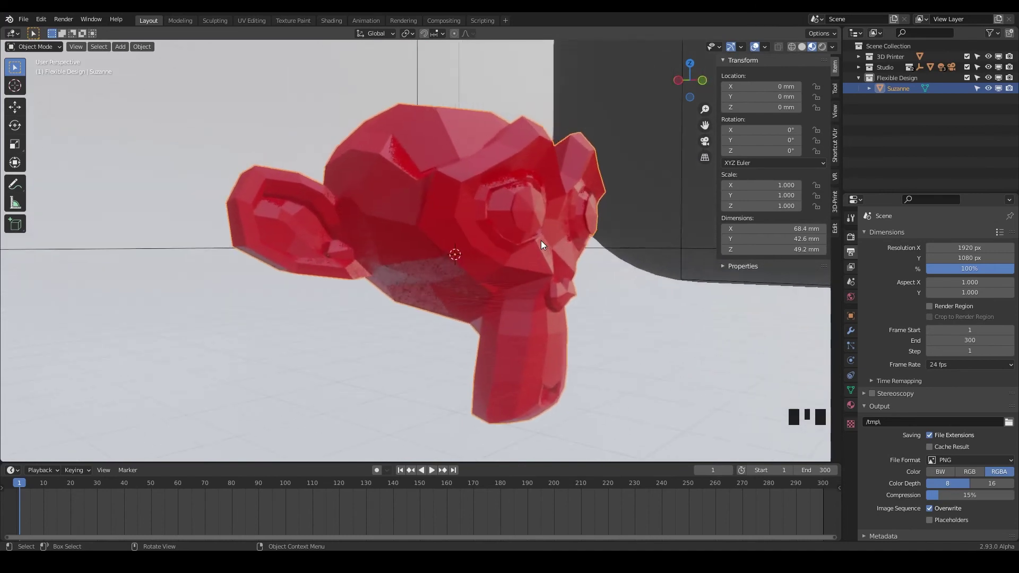
scroll(540, 240, up, 1)
scroll(540, 240, left, 10)
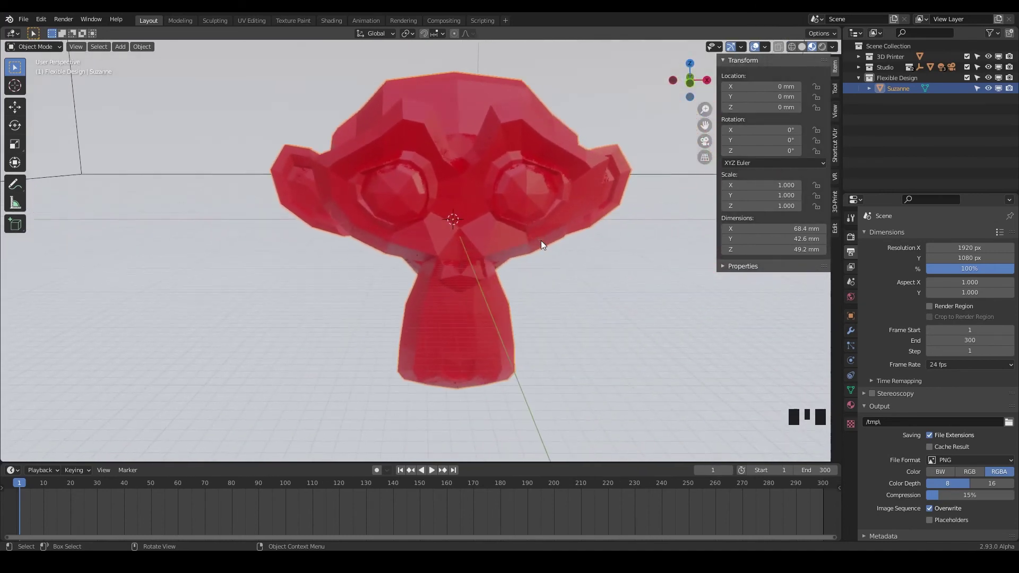
scroll(540, 240, left, 10)
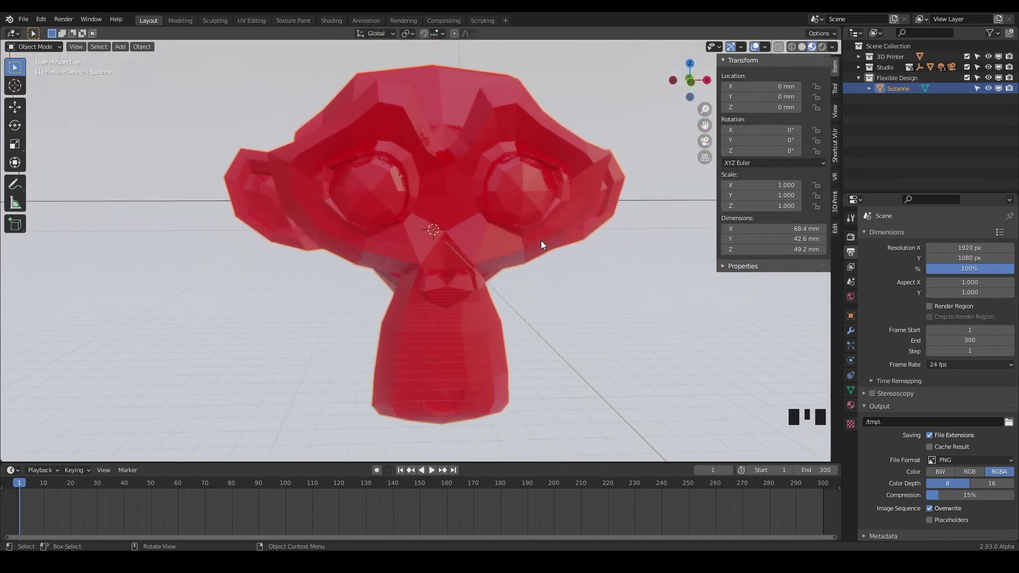
scroll(541, 240, right, 10)
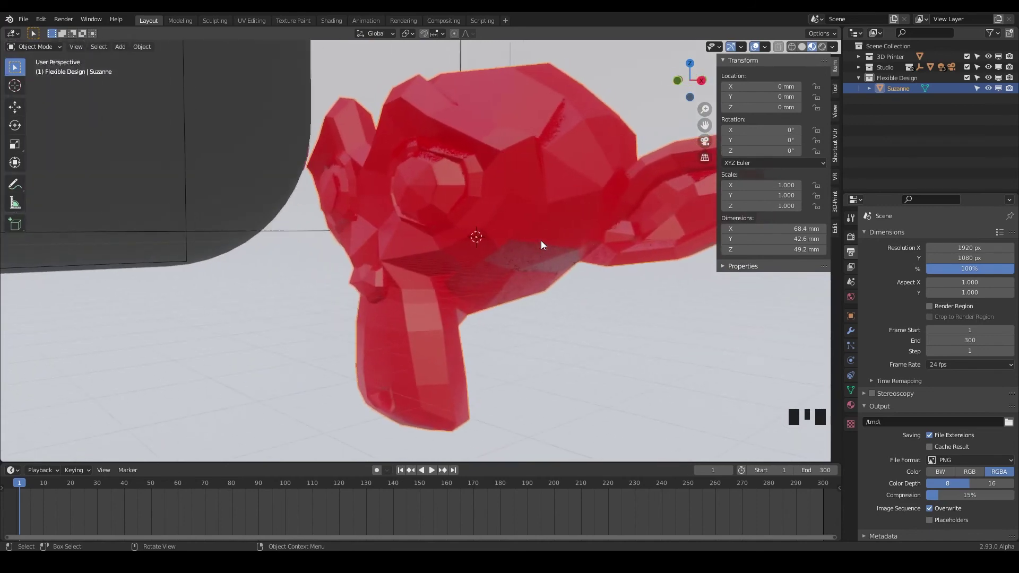
scroll(540, 241, left, 4)
scroll(541, 242, left, 10)
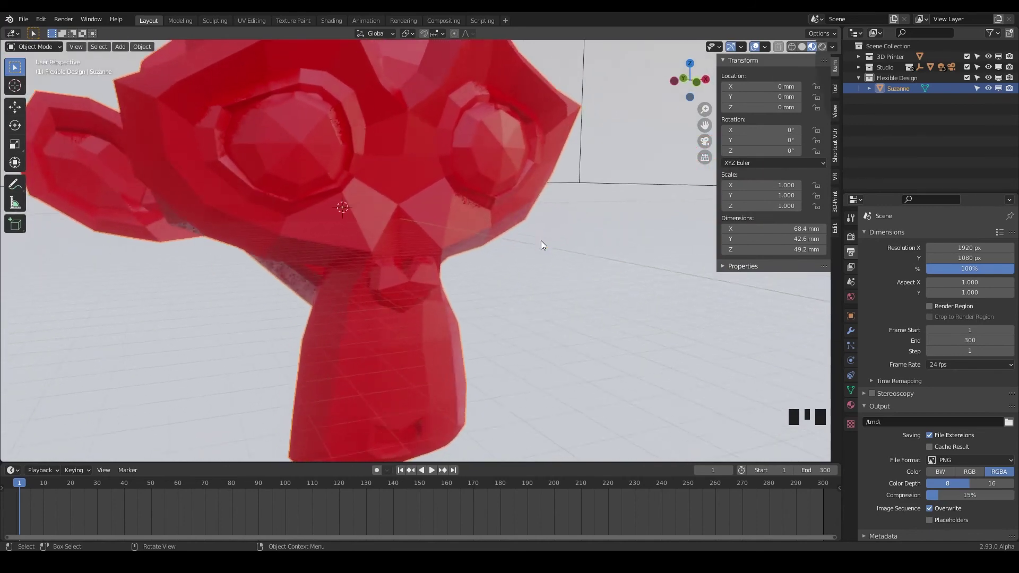
scroll(540, 241, left, 10)
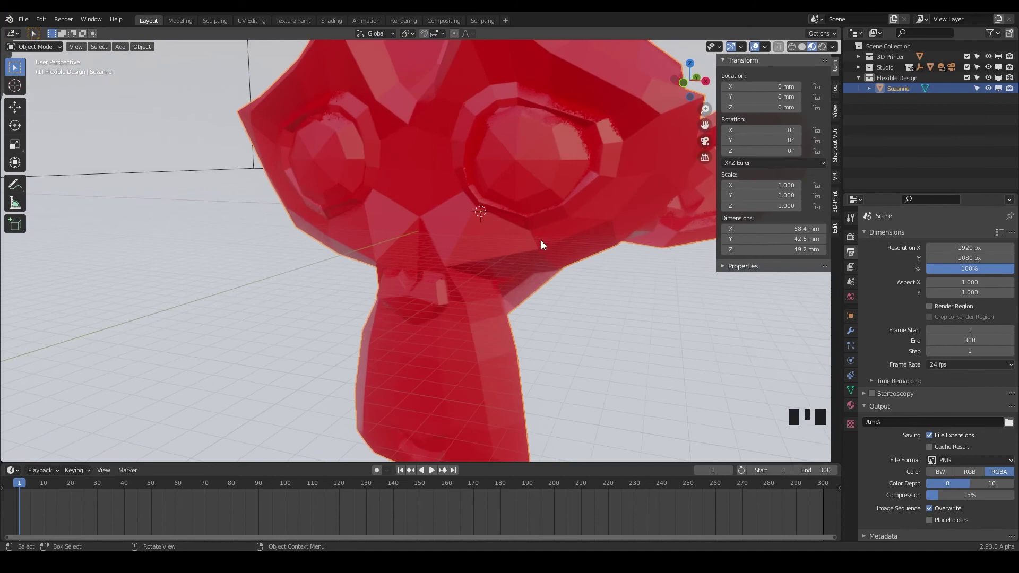
scroll(540, 241, left, 10)
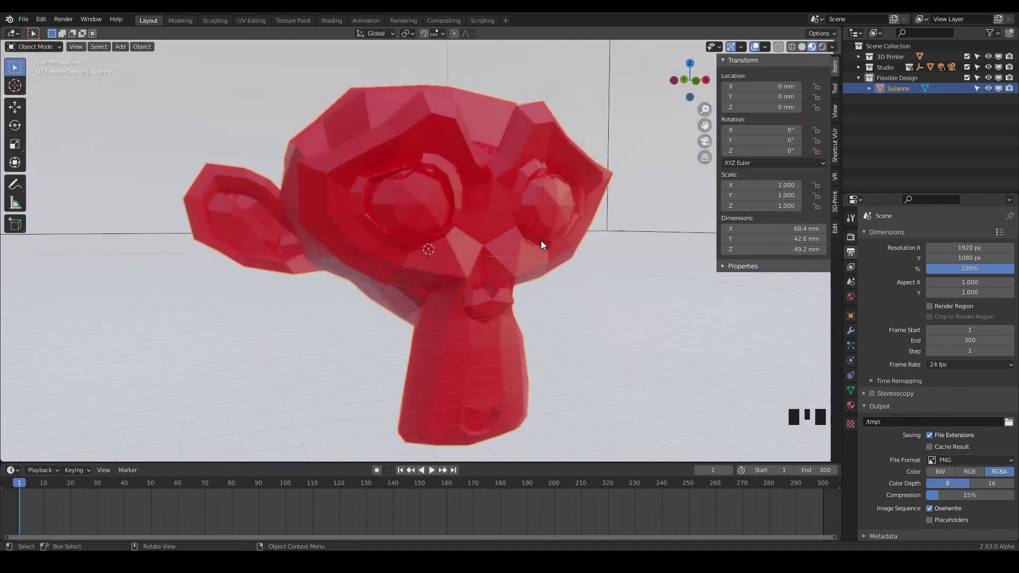